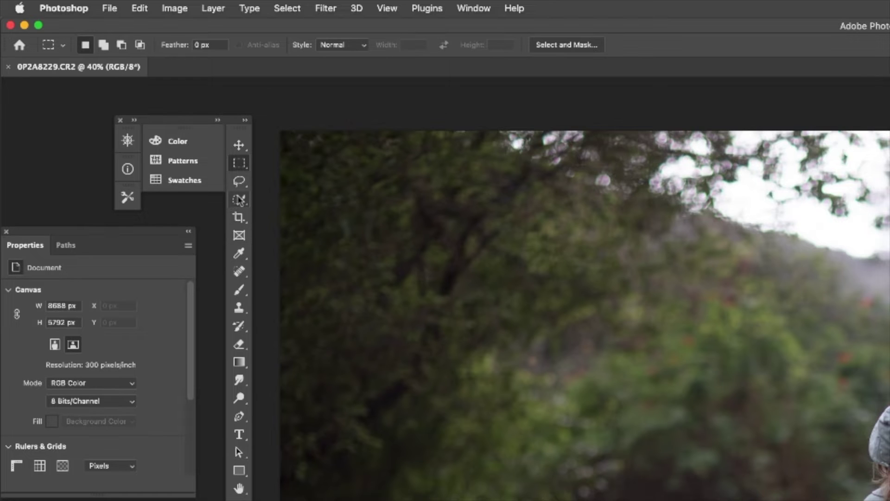
Step: Brush a Quick Selection over the girl from her hat down to her left leg, then switch to Bridge
left_click(120, 100)
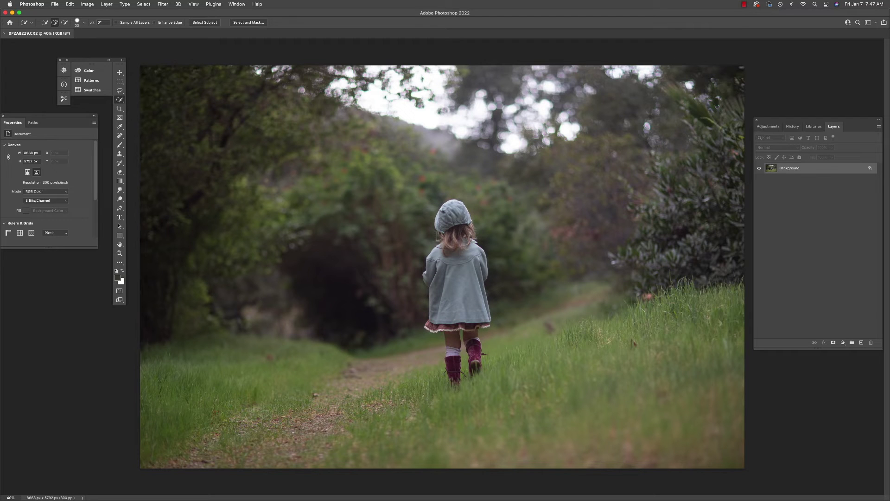
mouse_move(452, 201)
left_mouse_down()
mouse_move(443, 209)
mouse_move(463, 211)
mouse_move(433, 243)
mouse_move(434, 320)
mouse_move(484, 297)
left_mouse_up()
mouse_move(447, 331)
left_mouse_down()
mouse_move(455, 393)
mouse_move(450, 385)
left_mouse_up()
key("alt+super+o")
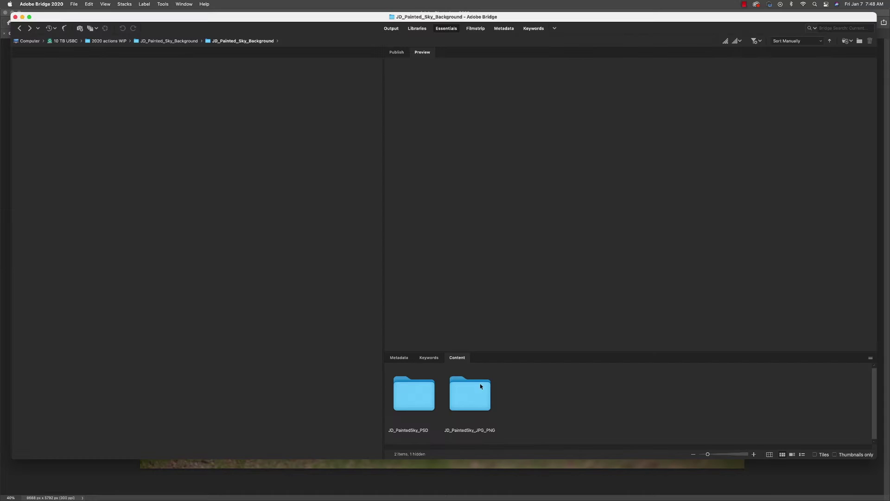
Step: Browse the JD_PaintedSky_JPG_PNG and Light Version folders, then go back to JD_Painted_Sky_Background
left_click(458, 395)
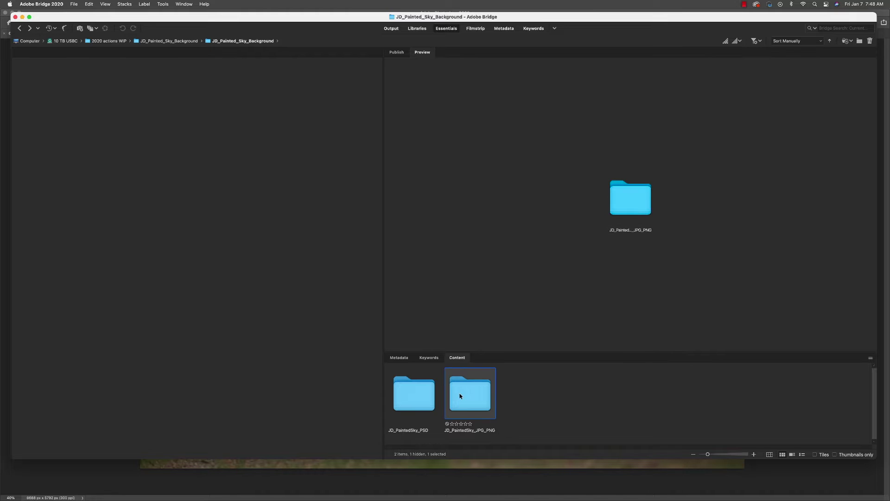
double_click(460, 396)
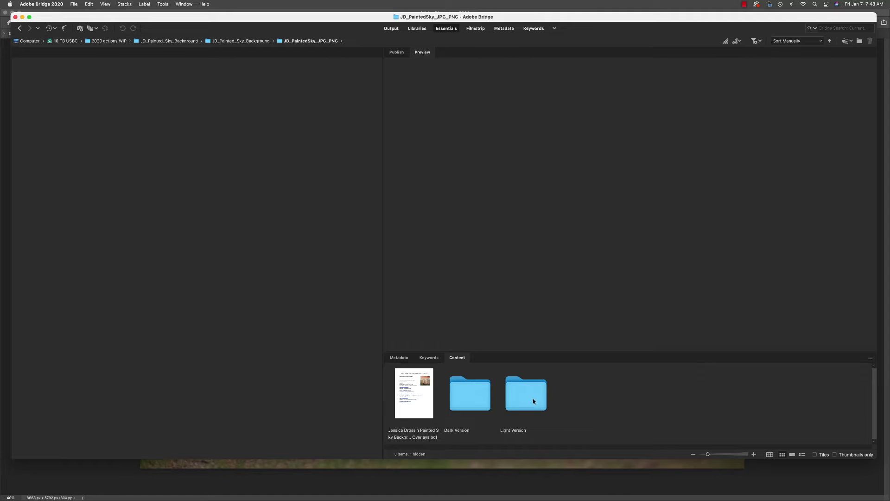
left_click(518, 397)
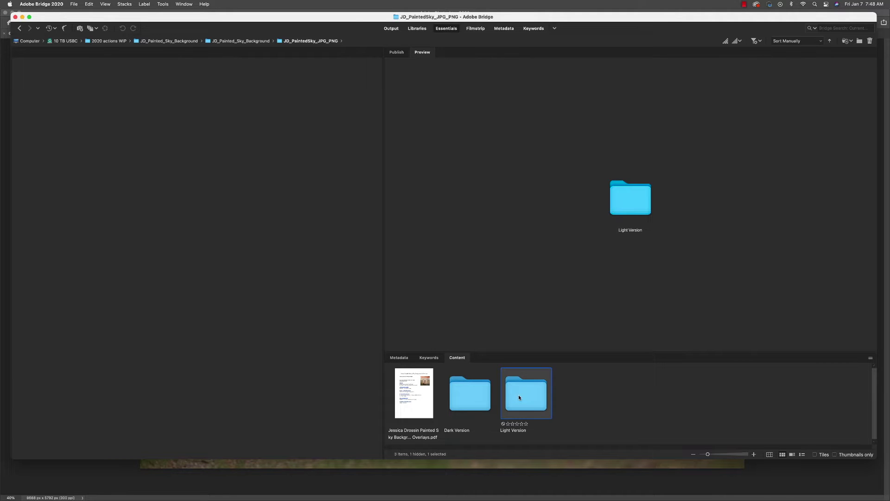
double_click(518, 395)
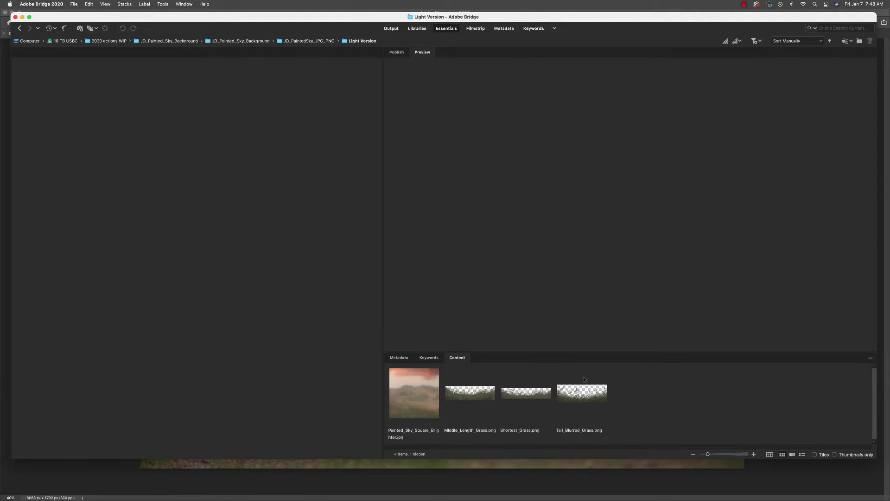
left_click(19, 29)
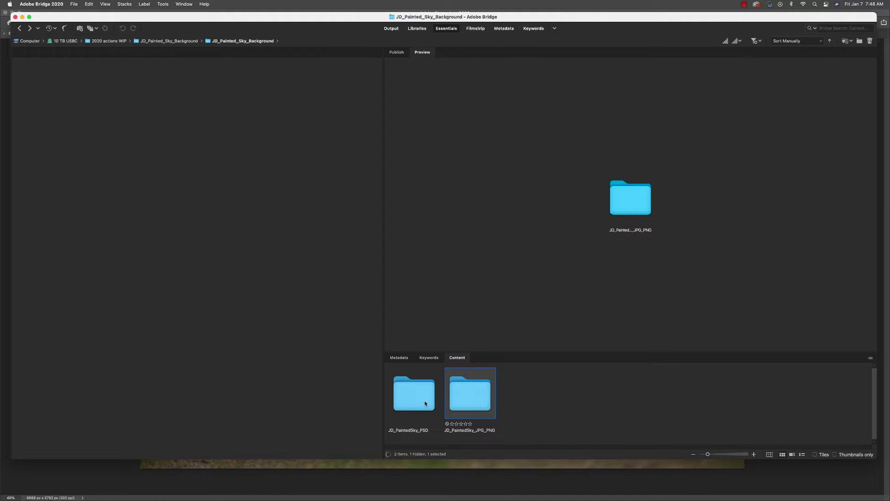
Step: Open Painted Sky.psd from the JD_PaintedSky_PSD folder in Photoshop
left_click(423, 407)
double_click(413, 399)
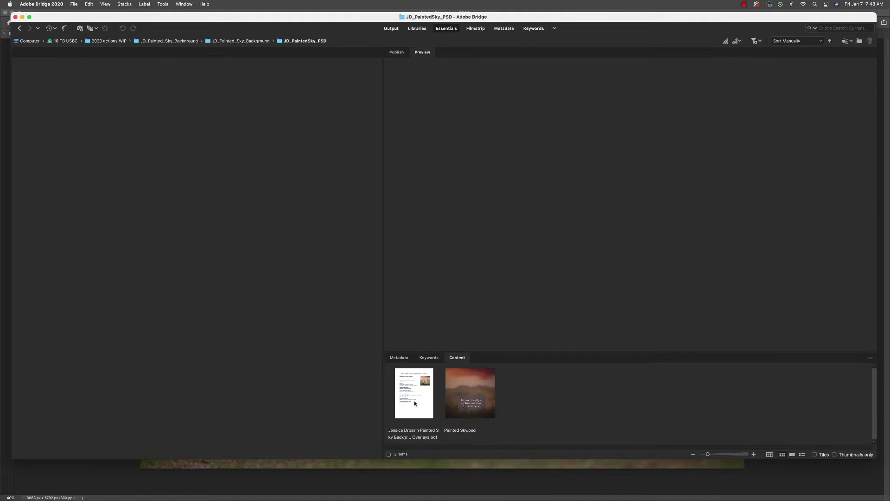
left_click(474, 385)
double_click(475, 385)
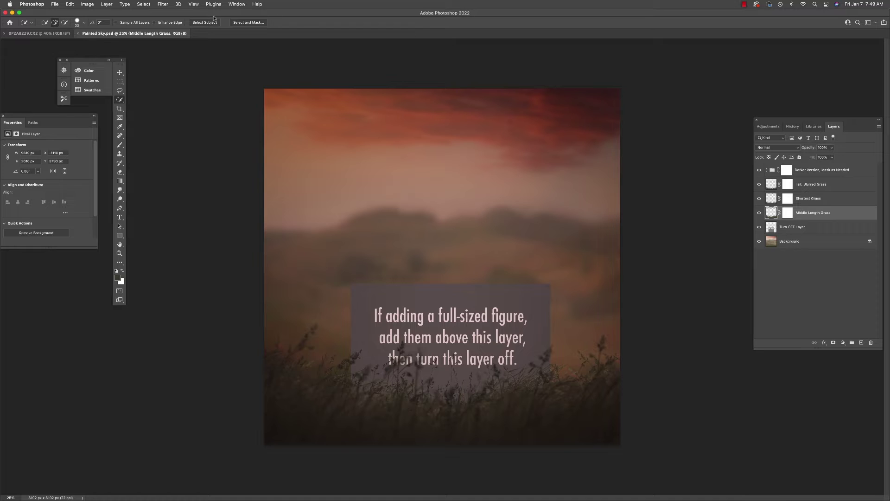
Step: Set Painted Sky.psd to 300 pixels/inch without resampling, keeping 8192 × 8192 px
left_click(87, 4)
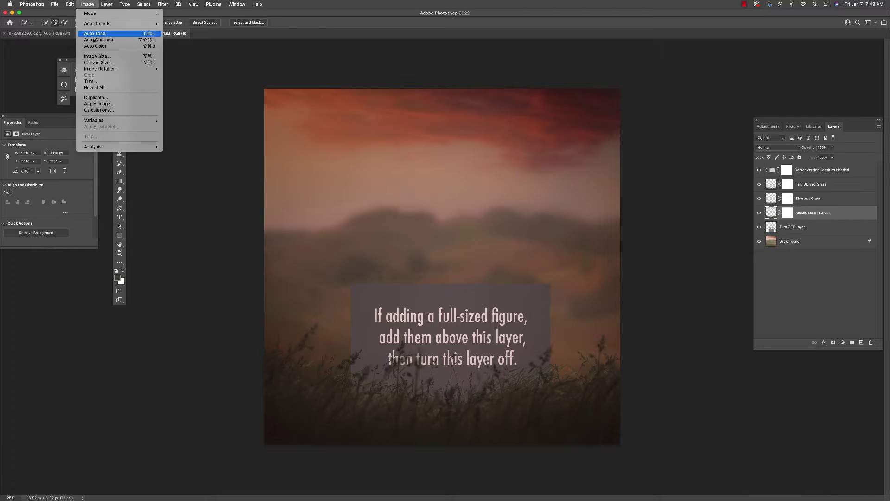
left_click(107, 55)
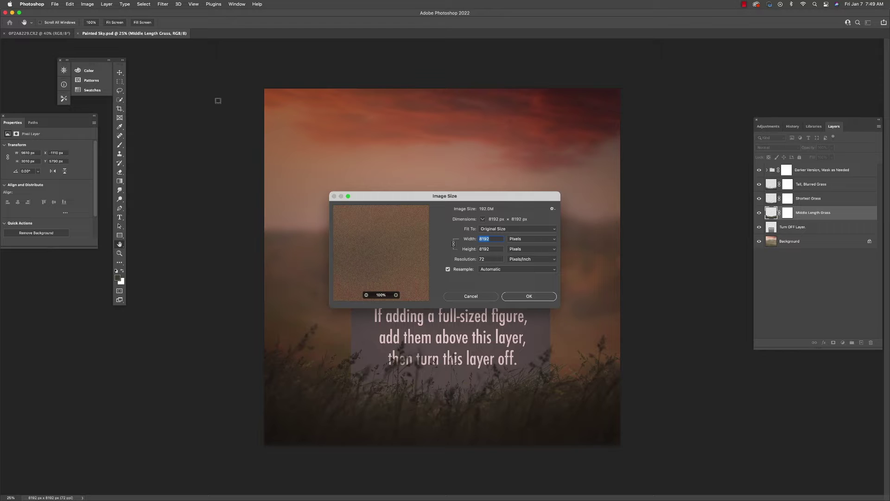
type("300")
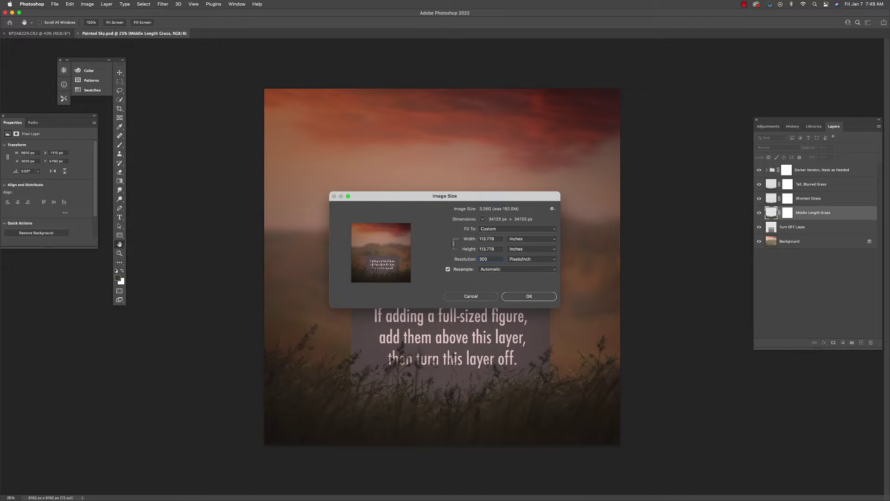
key("alt+r")
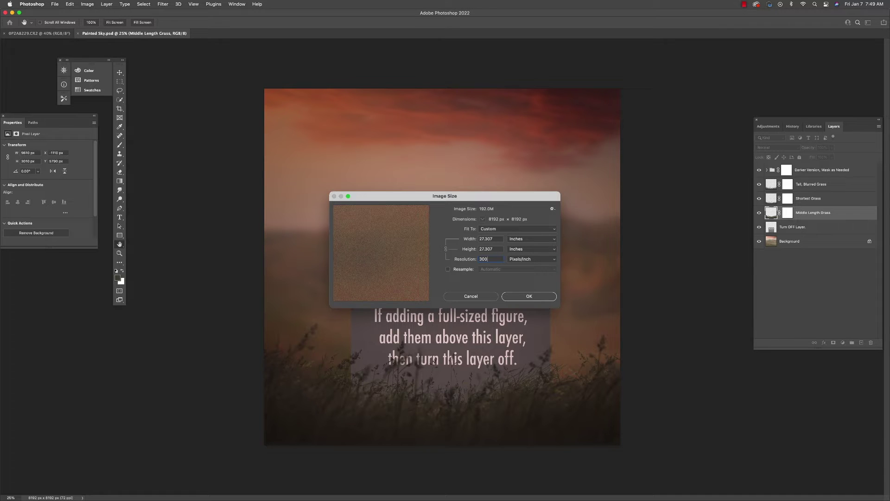
key("Return")
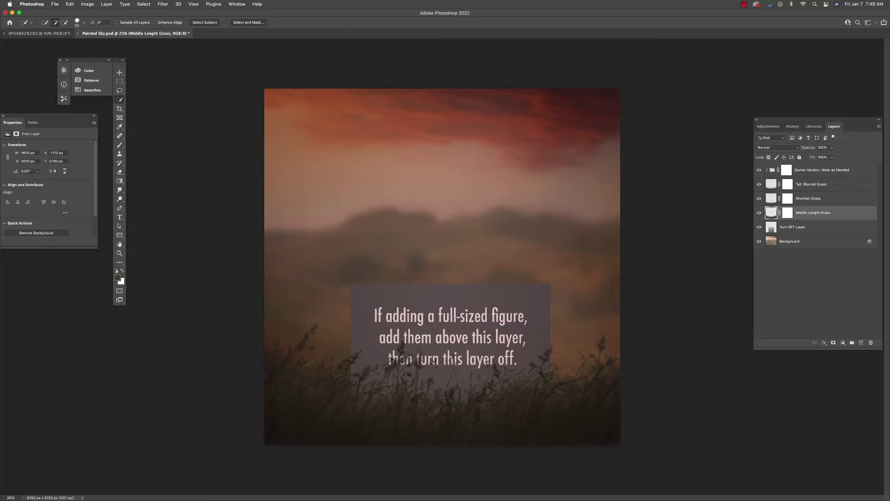
Step: Paste the girl onto a new Layer 1 above the Turn OFF Layer
left_click(802, 226)
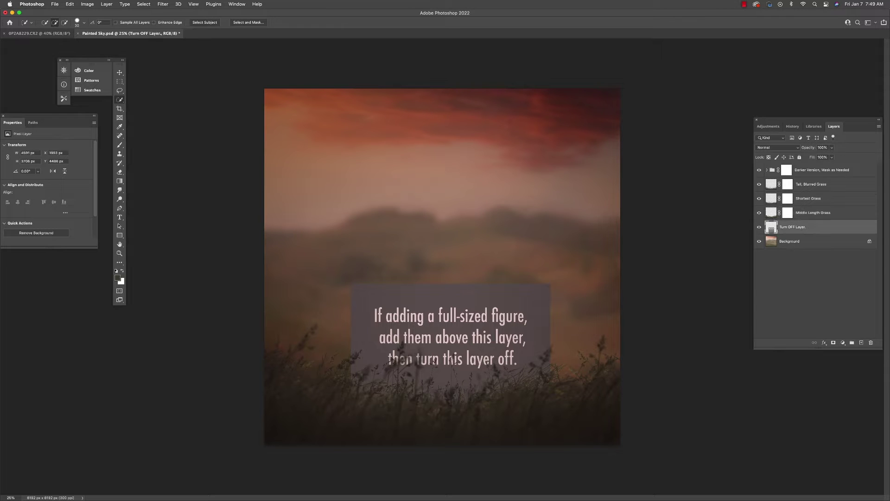
left_click(861, 342)
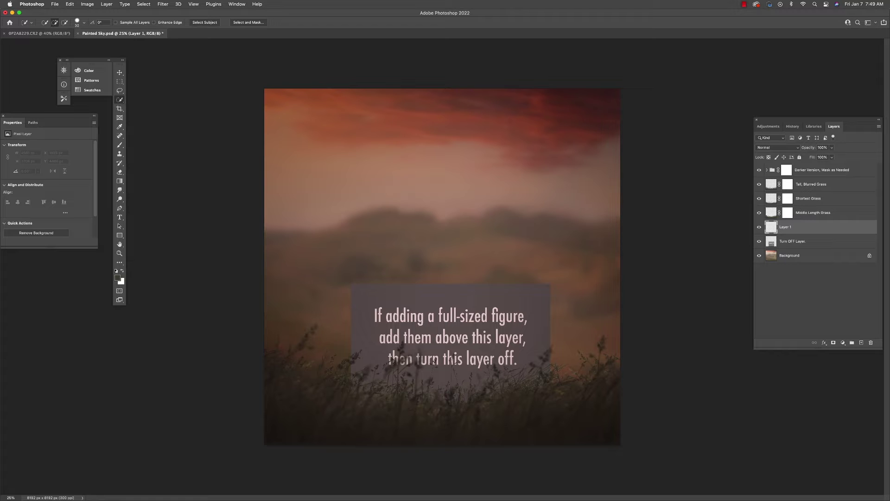
left_click(70, 4)
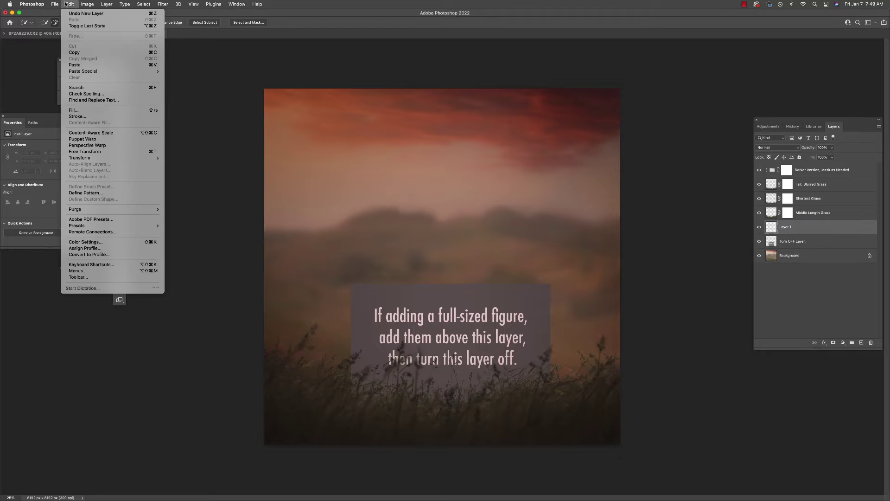
left_click(72, 66)
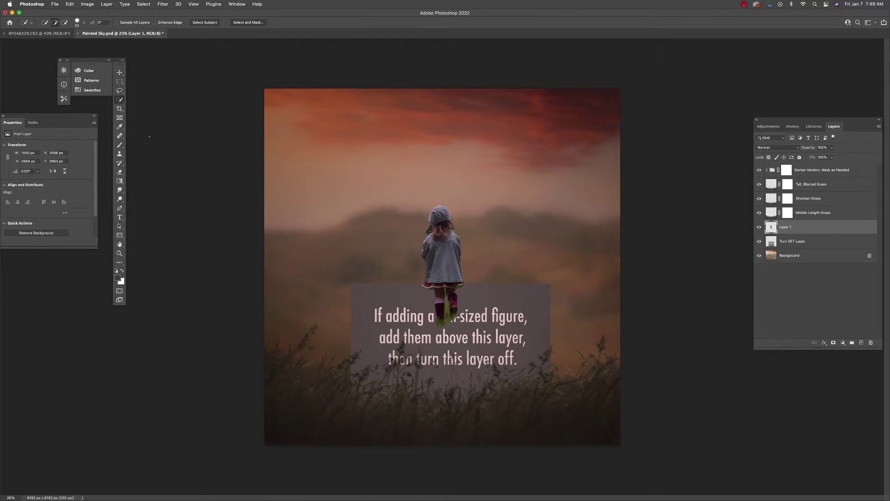
Step: Drag the girl down into the grassy foreground
left_click(119, 73)
left_click_drag(447, 276, 451, 363)
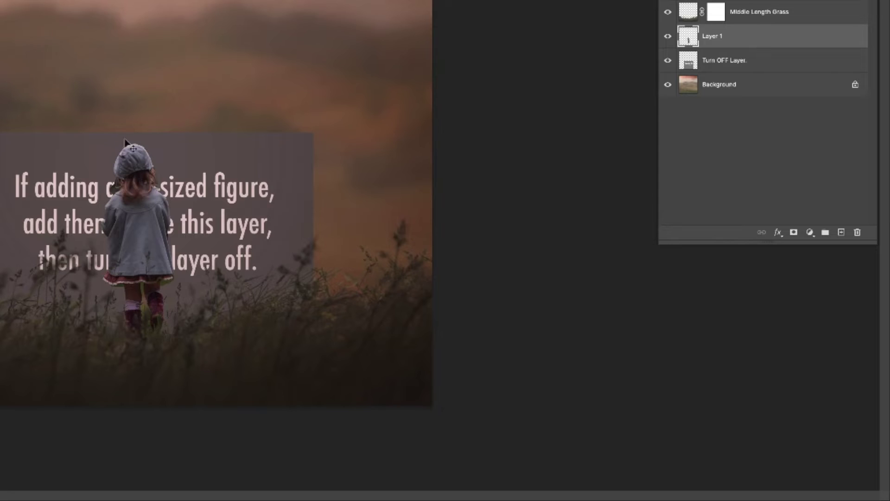
key("c")
left_click(59, 23)
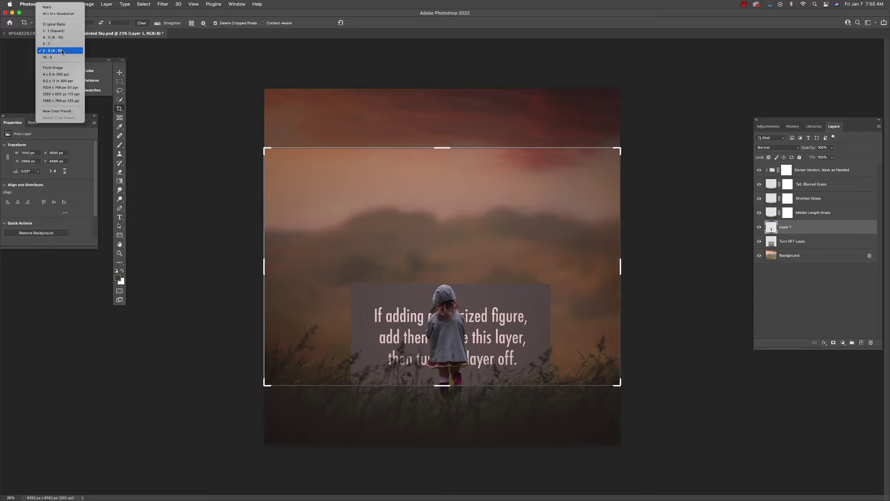
Step: Try a 2:3 portrait crop and a 3:2 horizontal crop, then cancel to keep the square canvas
left_click(55, 50)
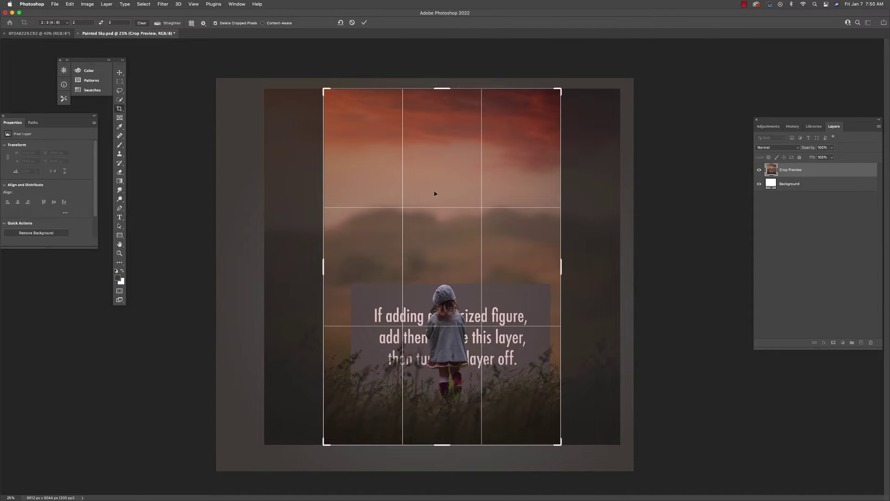
left_click_drag(435, 196, 498, 197)
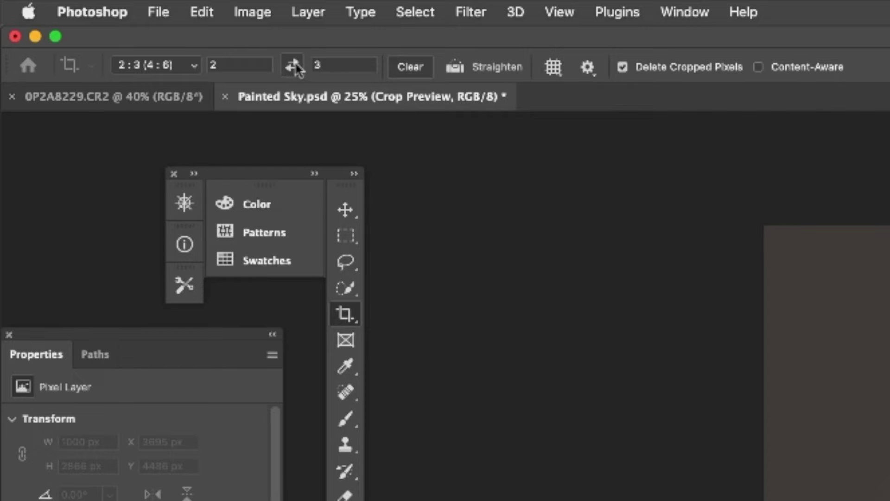
left_click(101, 23)
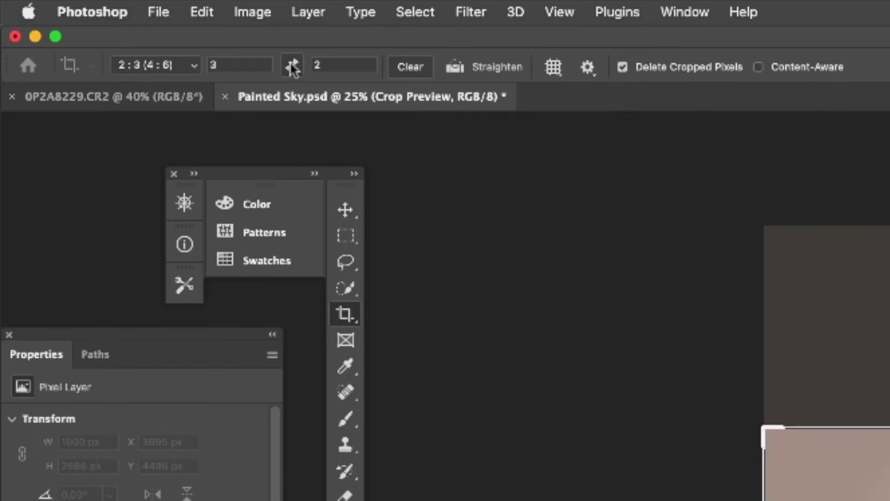
left_click_drag(444, 235, 430, 161)
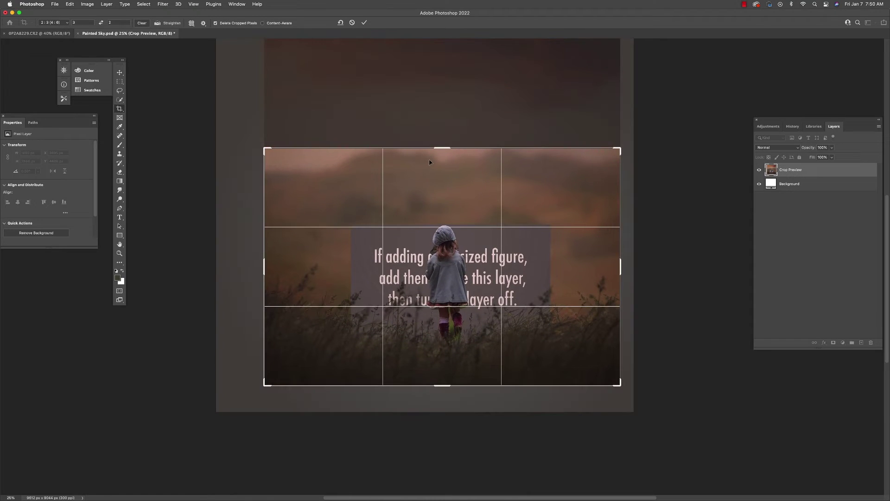
left_click(353, 23)
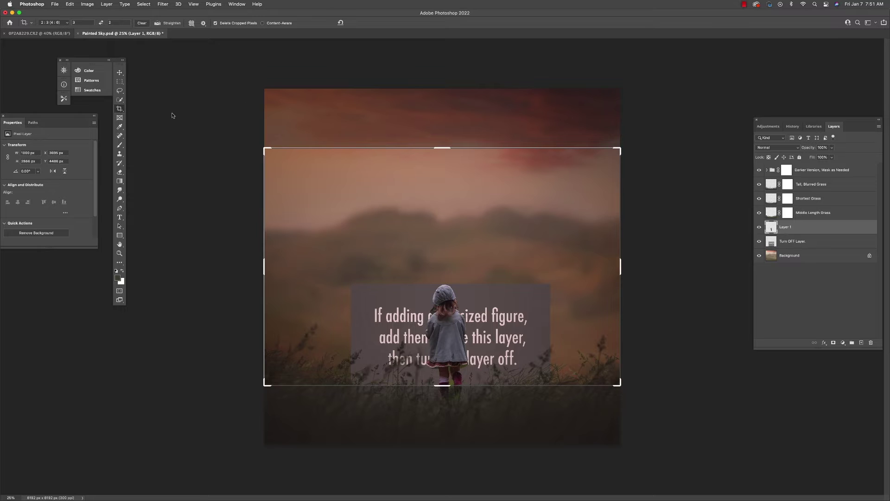
left_click(119, 90)
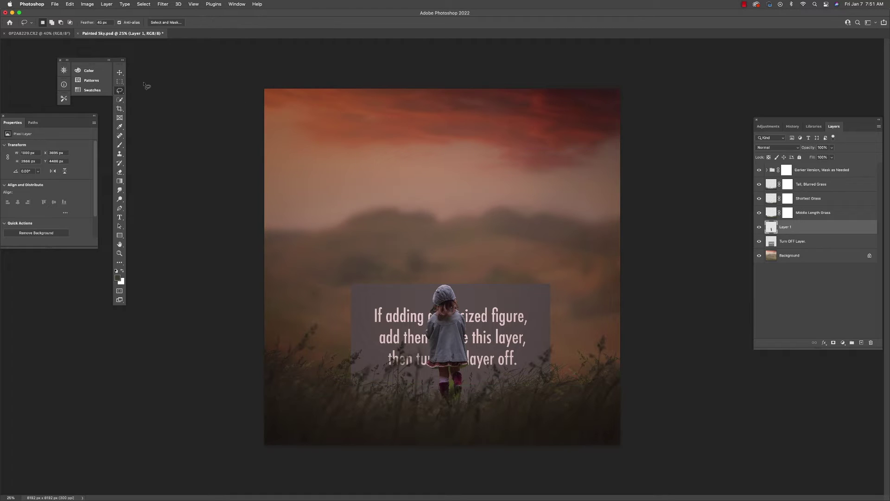
Step: Hide the Turn OFF Layer, scale the girl up to about 118% and move her lower into the grass
left_click(760, 241)
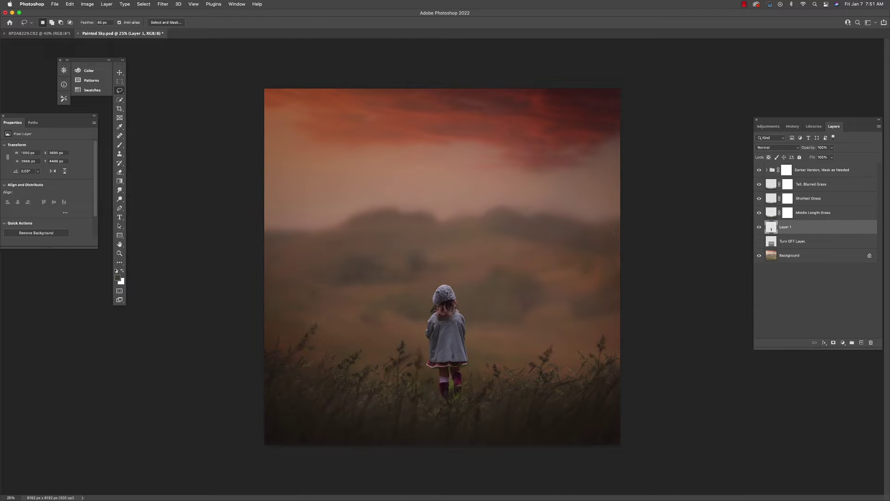
key("super+t")
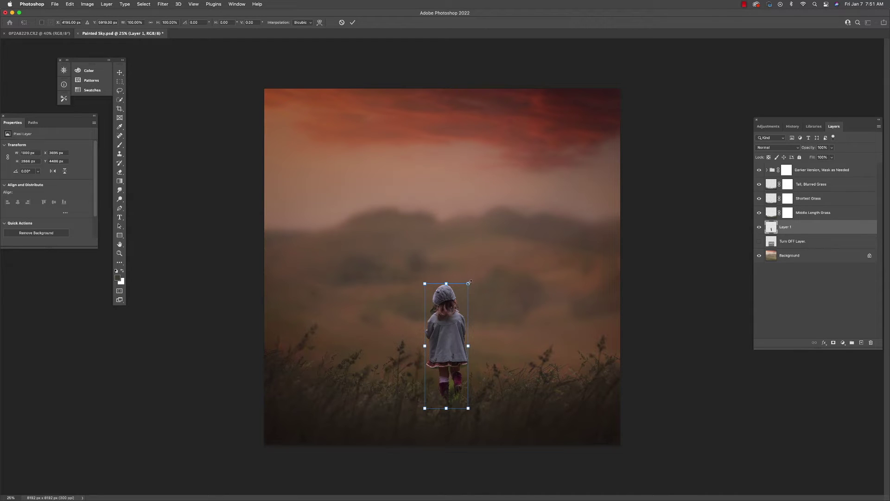
left_click_drag(470, 281, 488, 248)
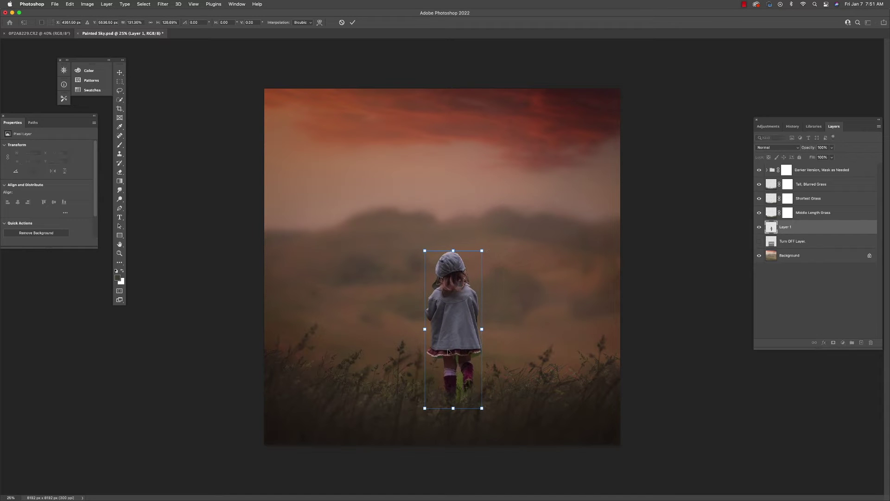
left_click_drag(449, 350, 467, 352)
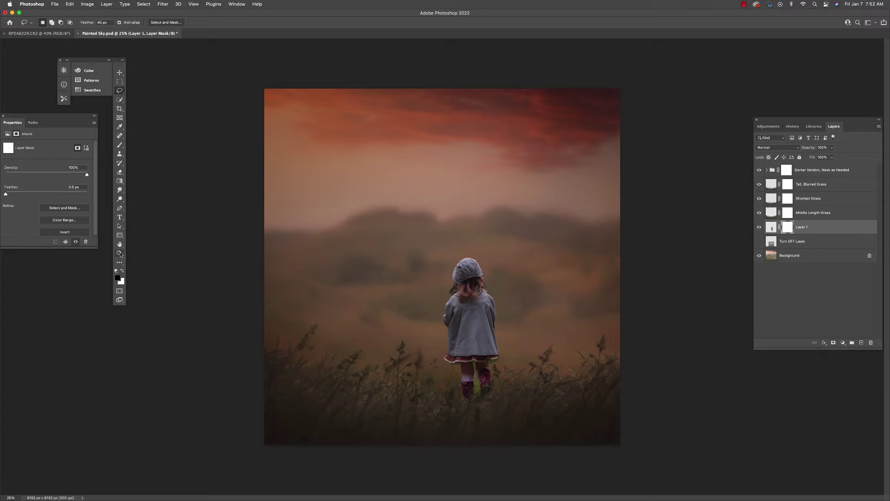
left_click(119, 253)
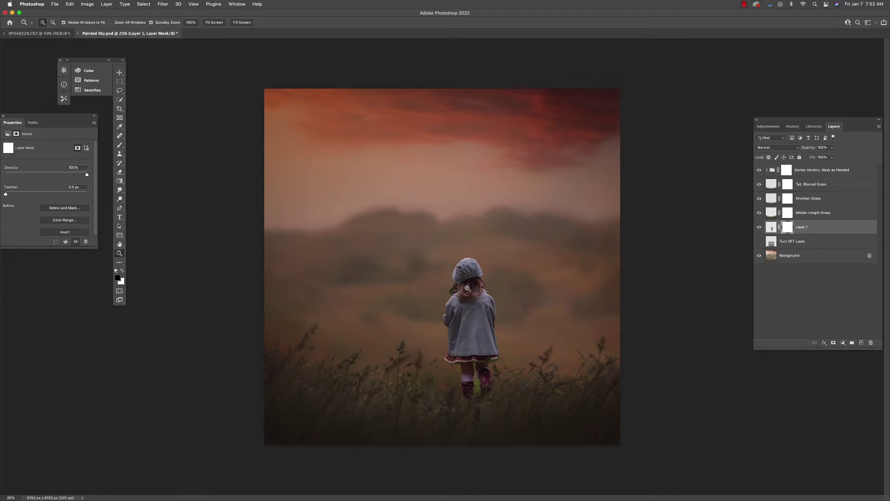
Step: Zoom in on the girl and set the brush to 45% opacity and 43 px size
left_click(467, 288)
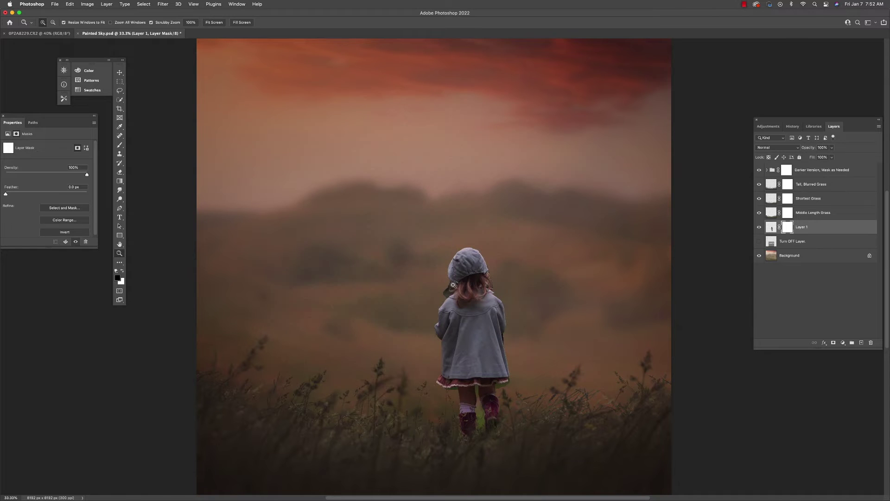
left_click(453, 284)
left_click(120, 145)
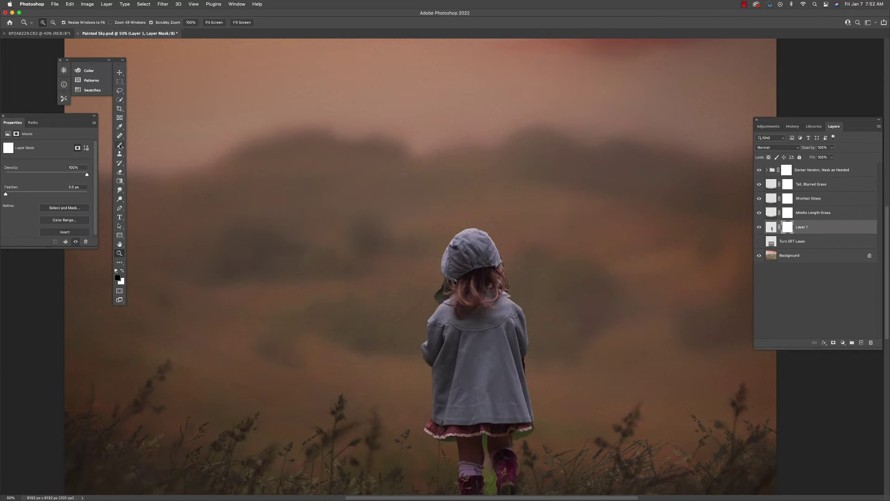
left_click(74, 33)
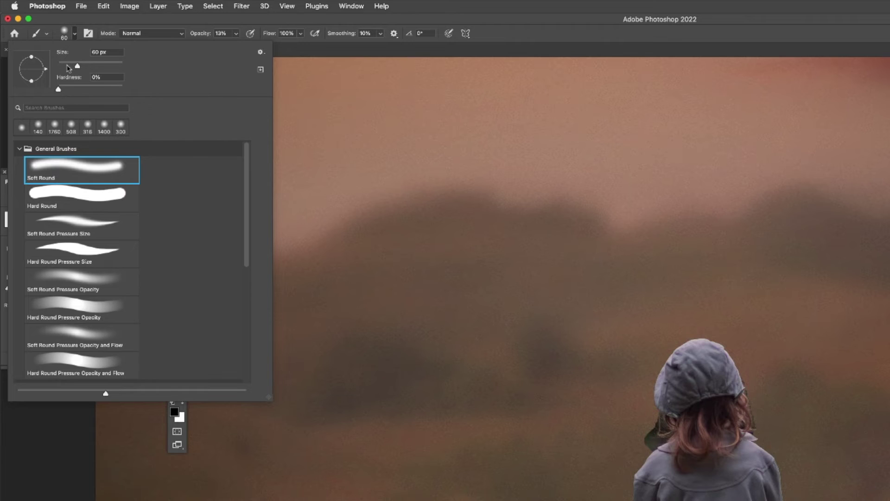
key("Return")
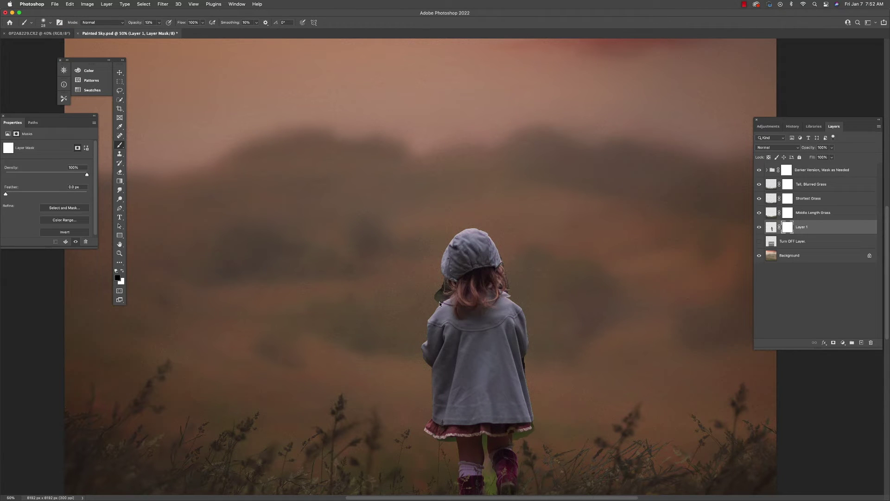
left_click(159, 22)
left_click_drag(163, 32, 170, 31)
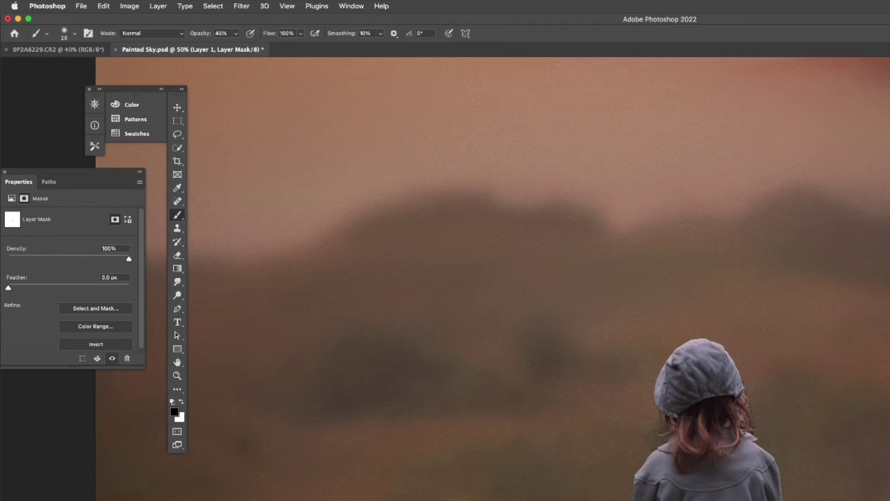
left_click(75, 33)
type("71")
key("Return")
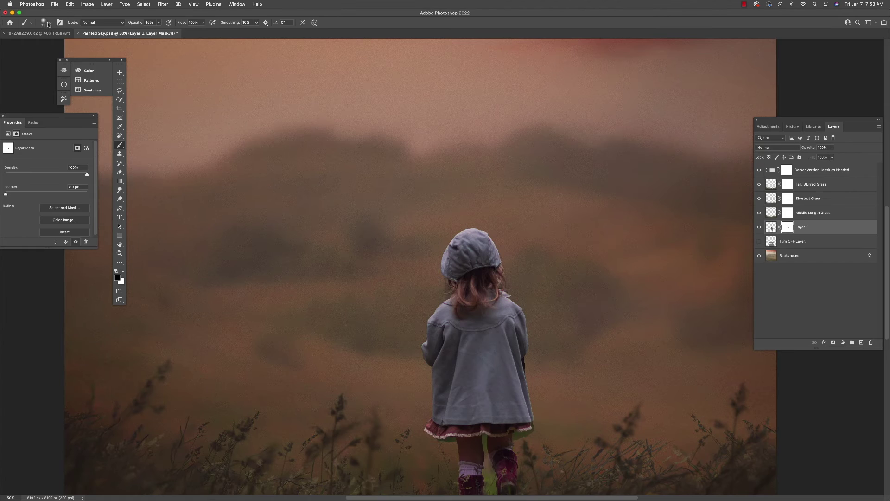
left_click(74, 33)
key("Return")
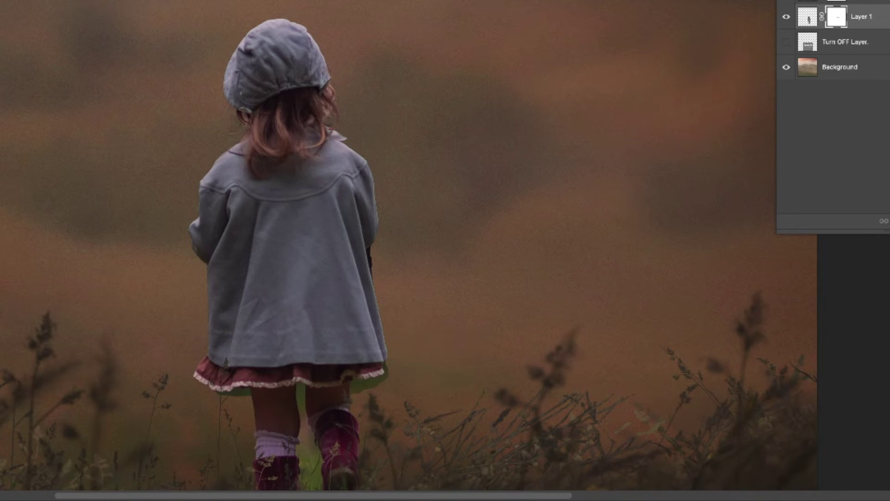
Step: Paint out the green fringe beside the skirt hem, between the legs and near the boots on the mask
mouse_move(358, 392)
left_mouse_down()
mouse_move(353, 383)
mouse_move(385, 380)
mouse_move(375, 381)
mouse_move(385, 362)
mouse_move(378, 380)
left_mouse_up()
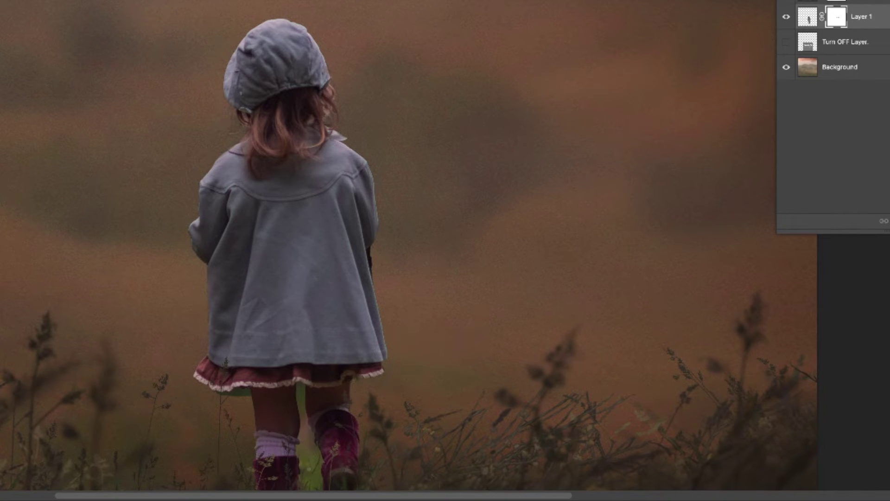
mouse_move(311, 453)
left_mouse_down()
mouse_move(309, 435)
mouse_move(303, 460)
mouse_move(321, 474)
mouse_move(306, 475)
mouse_move(319, 487)
mouse_move(301, 436)
left_mouse_up()
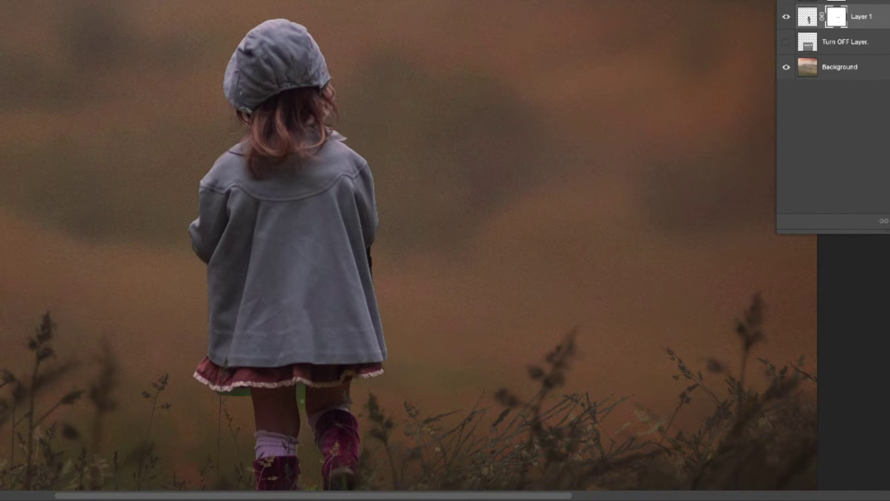
mouse_move(302, 400)
left_mouse_down()
mouse_move(299, 387)
mouse_move(225, 397)
left_mouse_up()
left_click_drag(298, 434, 303, 439)
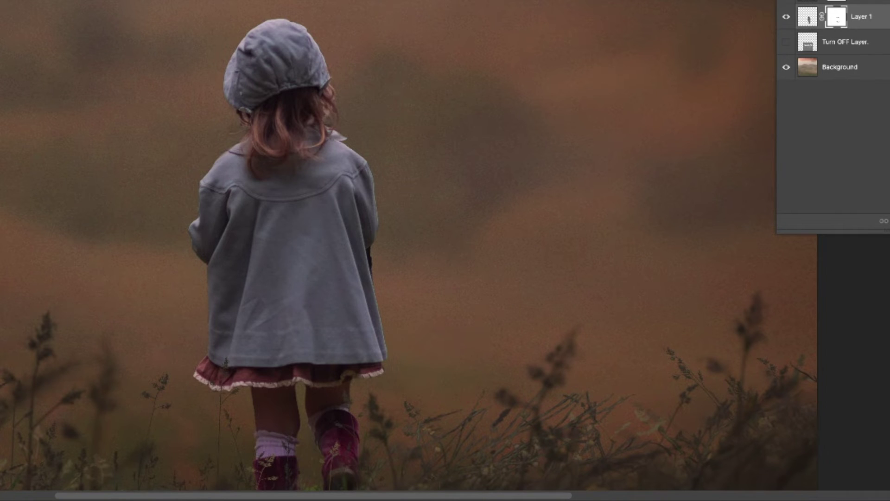
scroll(556, 258, "down", 5)
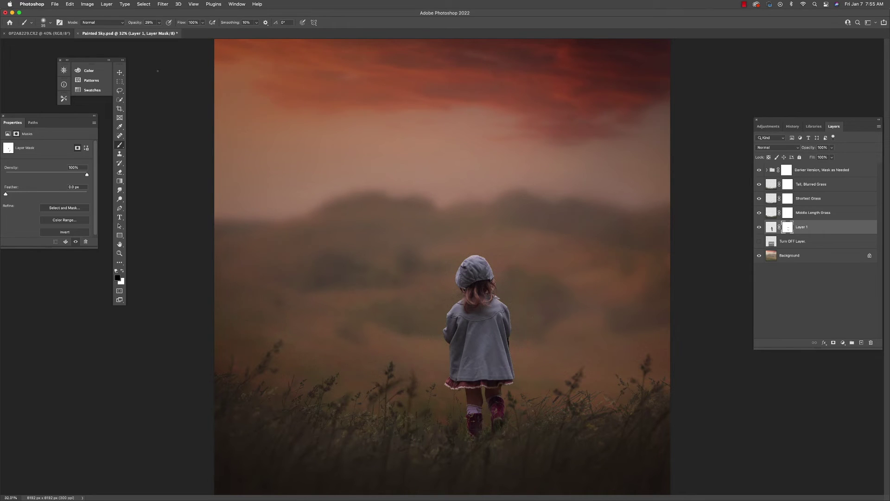
Step: Move the girl higher and slightly to the right in the scene
left_click(119, 72)
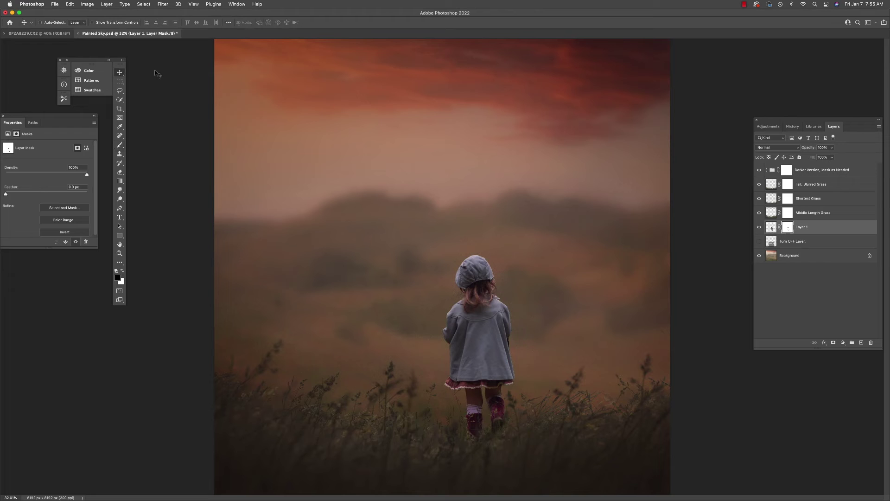
left_click_drag(491, 293, 487, 172)
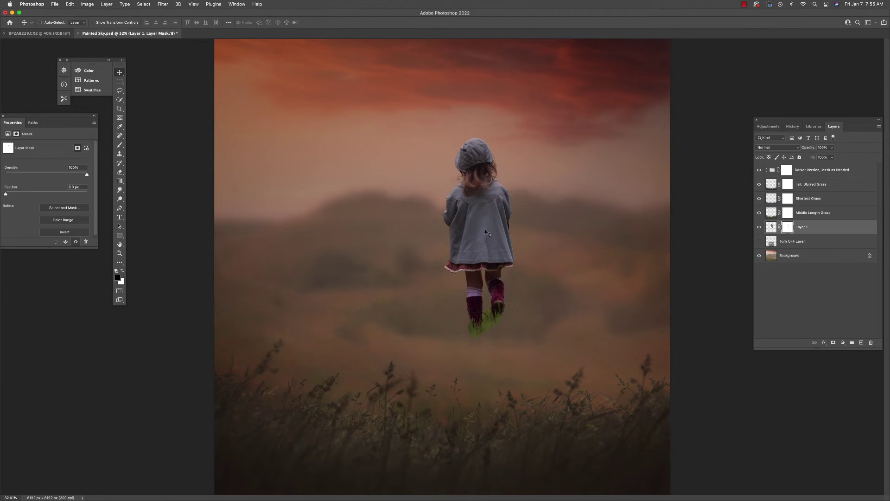
left_click_drag(474, 230, 474, 230)
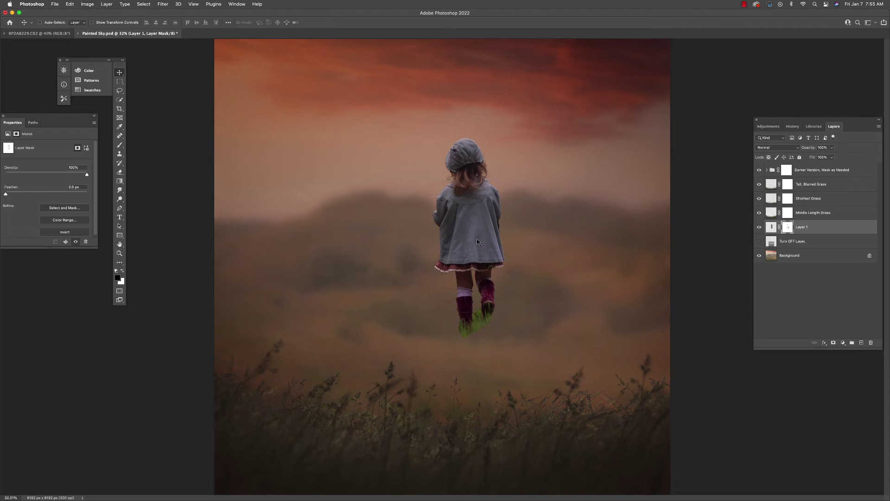
left_click_drag(483, 242, 521, 233)
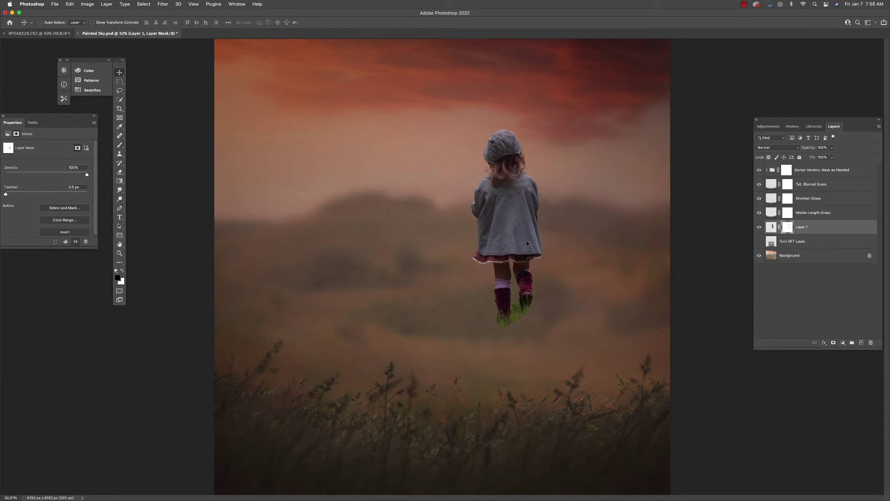
Step: Select the three grass layers, starting with Tall Blurred Grass, and move them up over her feet
left_click(811, 184)
left_click(810, 213, "shift")
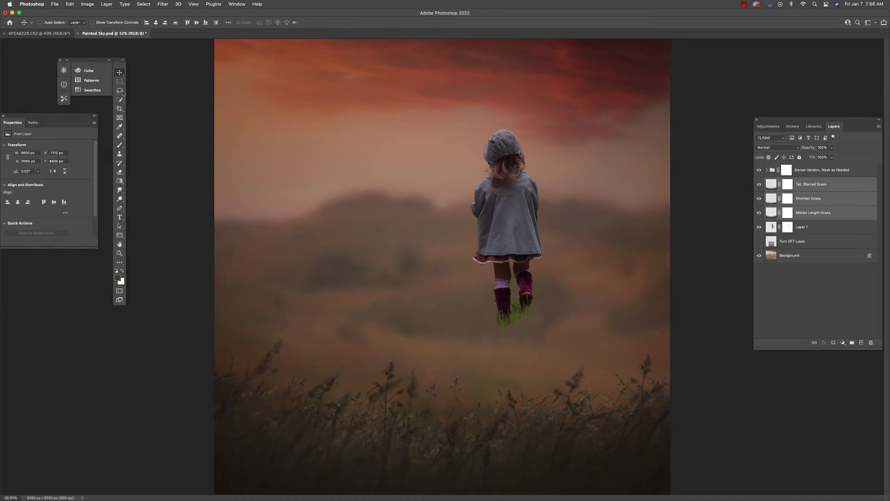
left_click_drag(447, 365, 471, 307)
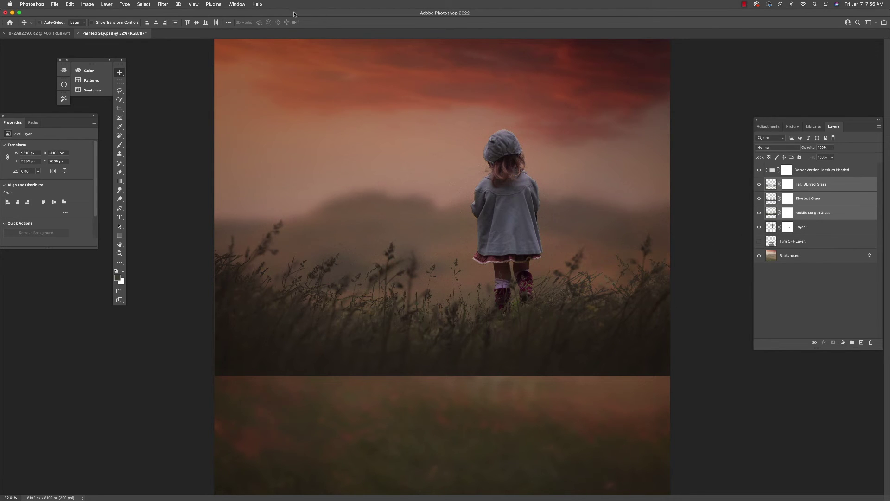
Step: Zoom out to the full canvas and commit a horizontal crop with the scene nudged upward
left_click(194, 4)
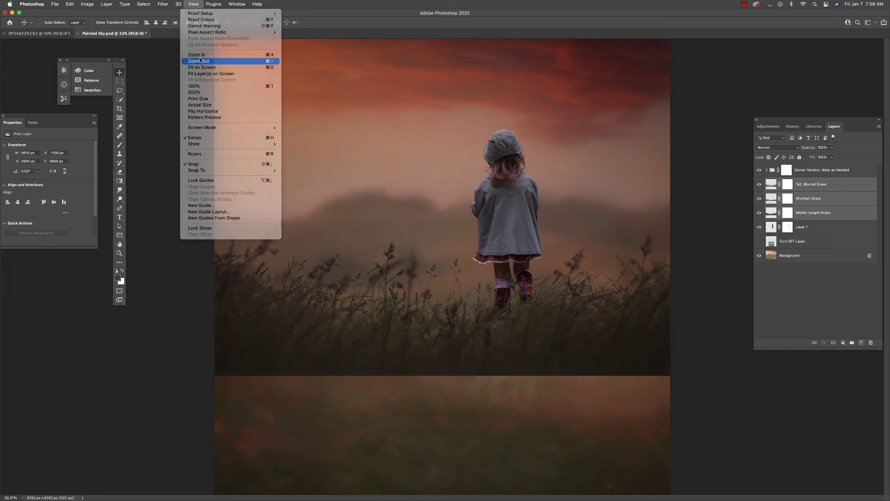
left_click(197, 61)
left_click(120, 109)
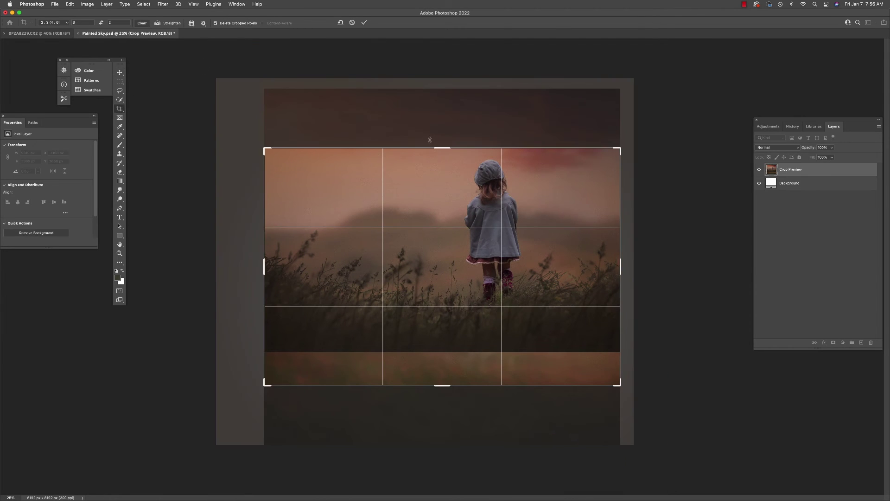
left_click_drag(437, 173, 441, 219)
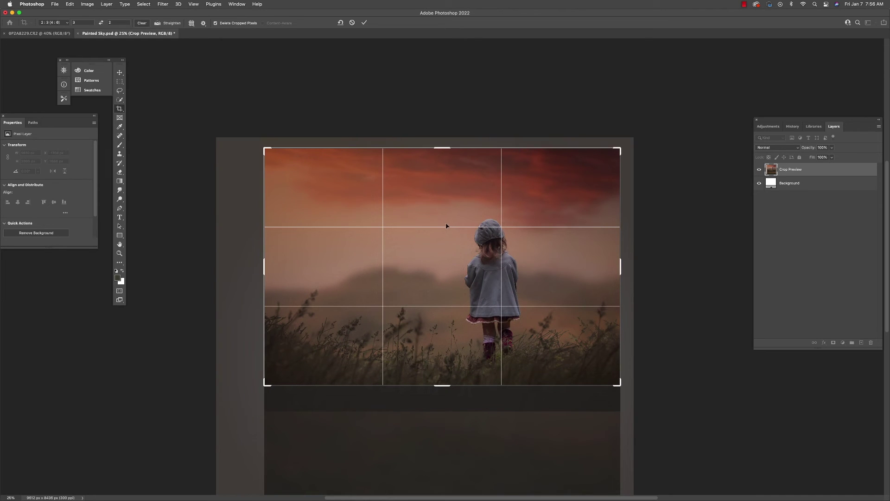
left_click_drag(447, 226, 462, 205)
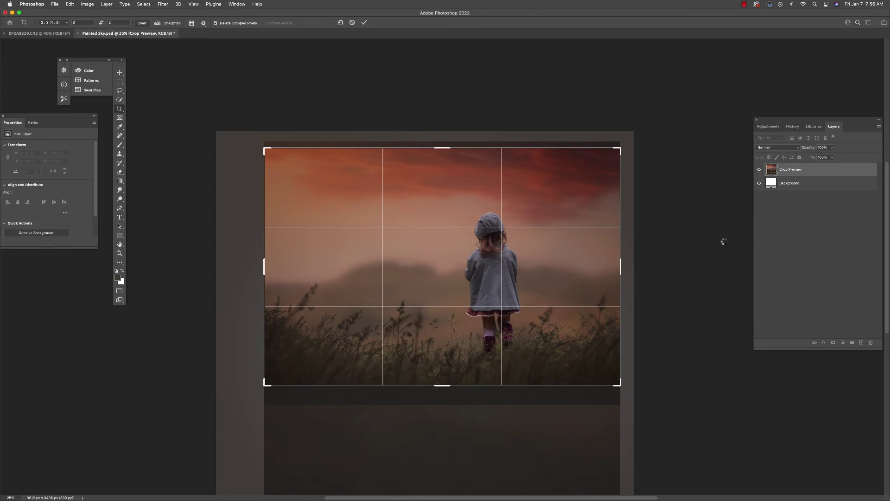
key("Return")
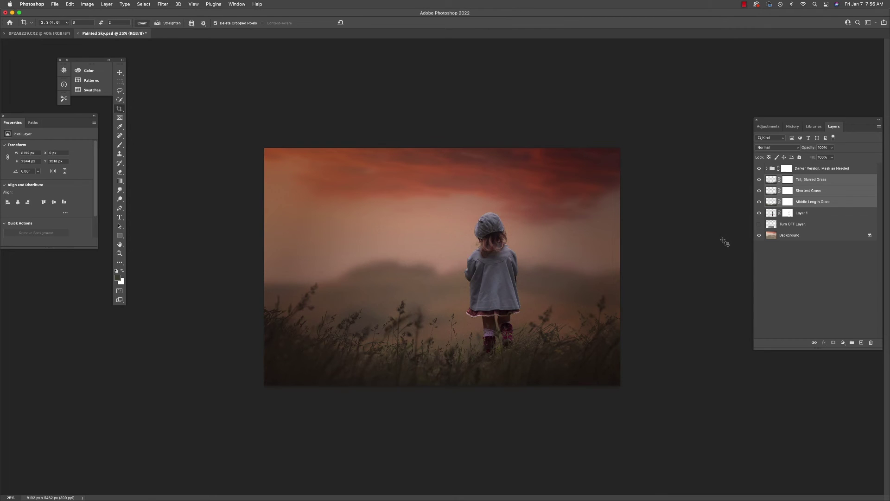
Step: Undo the crop to restore the 8192 × 8192 px square canvas
left_click(57, 4)
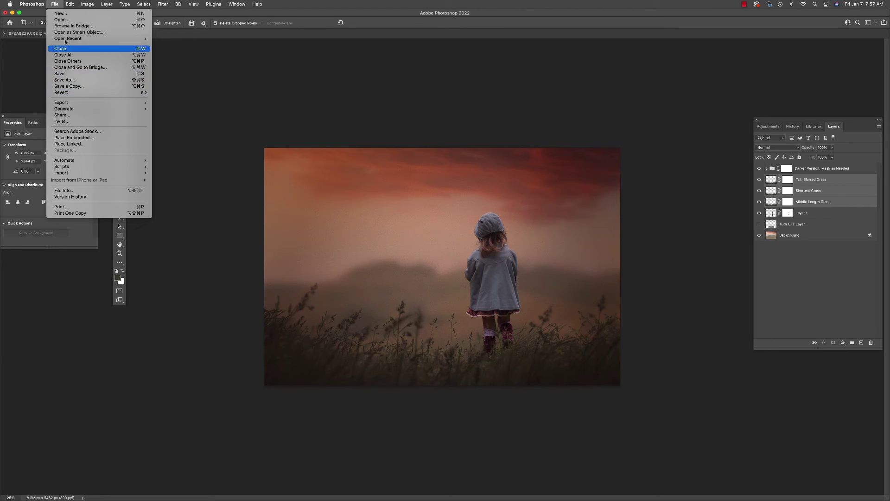
left_click(54, 4)
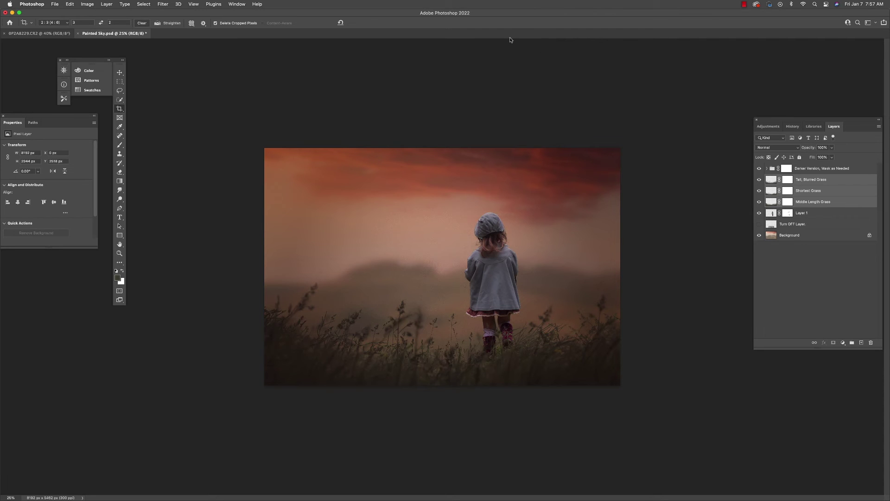
key("super+z")
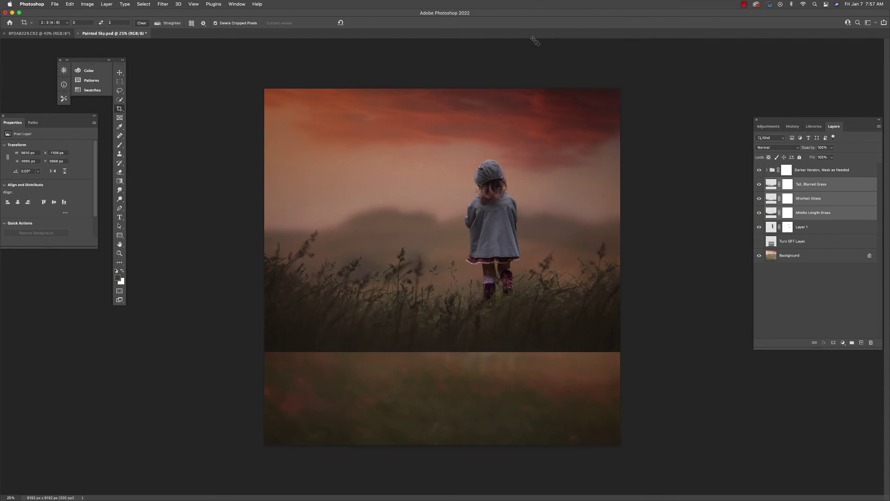
Step: Move the layer content lower, then set the Darker Version, Mask as Needed group to 65% opacity
left_click(119, 73)
left_click_drag(502, 345, 503, 436)
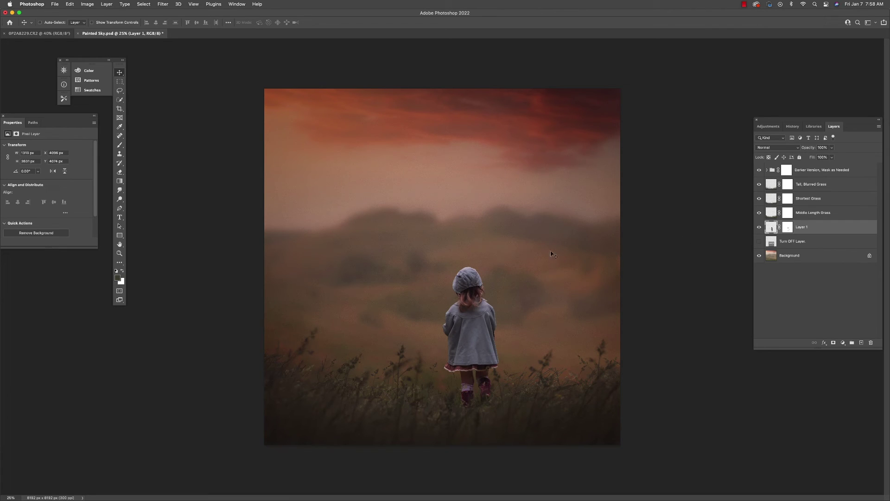
left_click(816, 171)
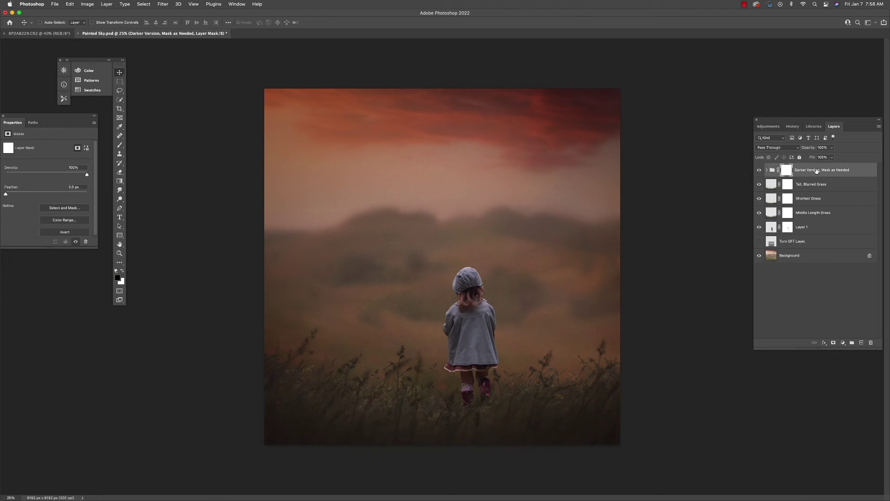
left_click(833, 148)
left_click_drag(830, 158, 829, 158)
left_click_drag(827, 159, 826, 158)
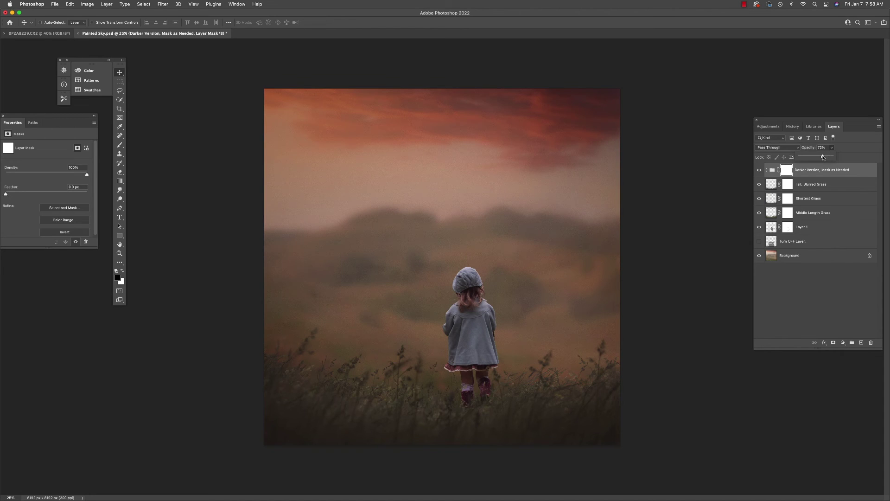
left_click_drag(822, 157, 821, 158)
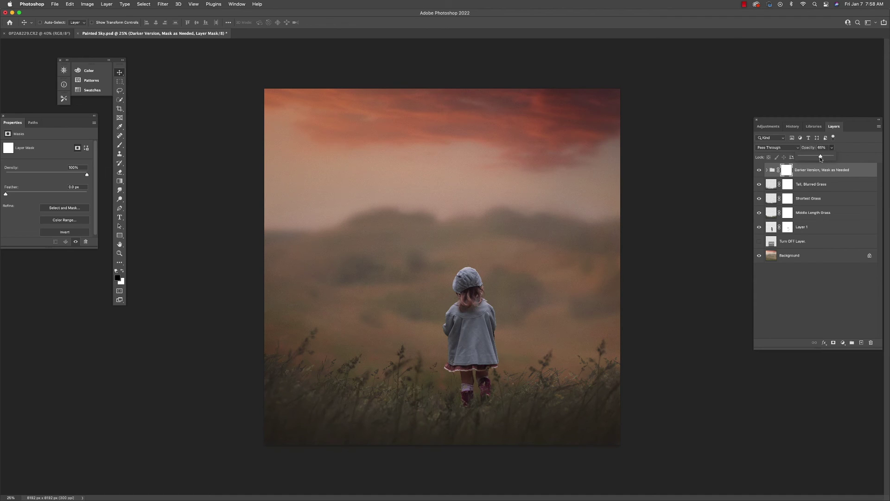
left_click(791, 171)
left_click(120, 146)
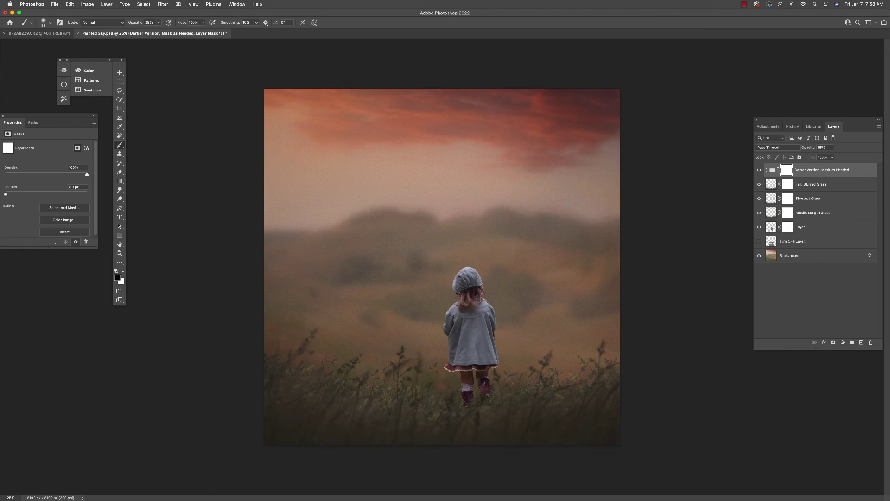
Step: Dab the mask near the girl with a soft 127 px brush, then return the Darker Version group to 100% opacity
left_click(48, 22)
left_click(65, 45)
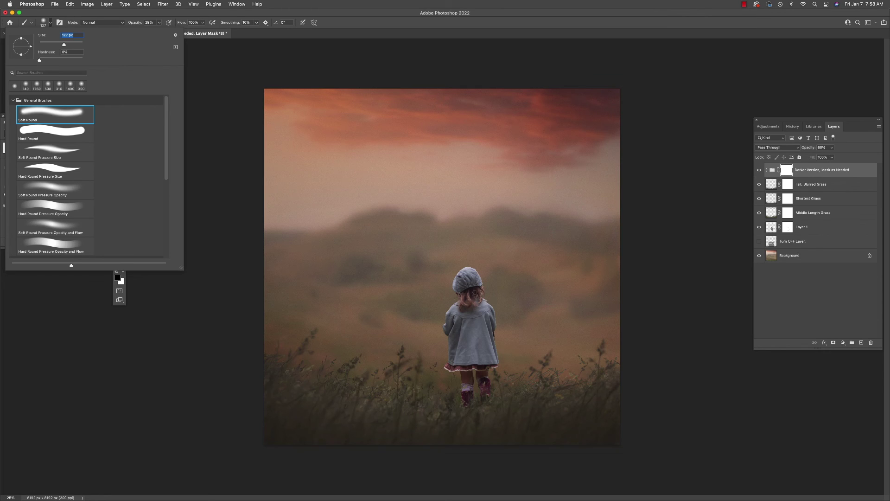
key("Return")
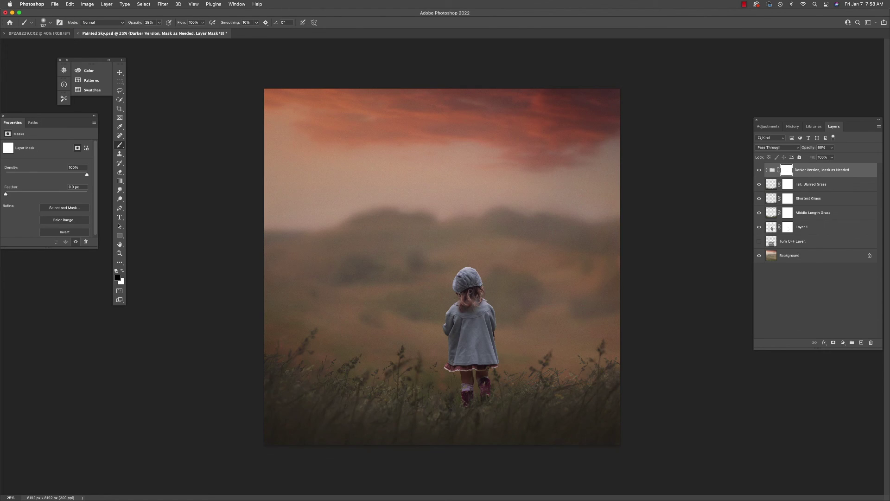
left_click(476, 344)
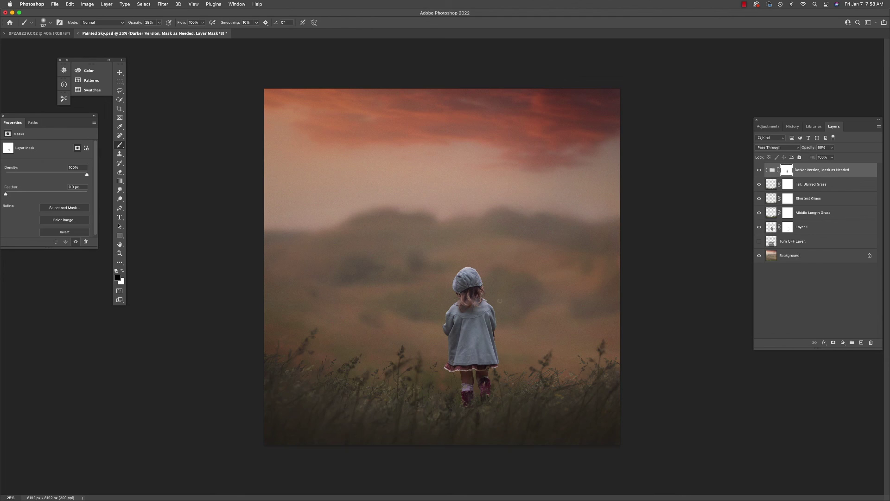
left_click_drag(832, 147, 855, 163)
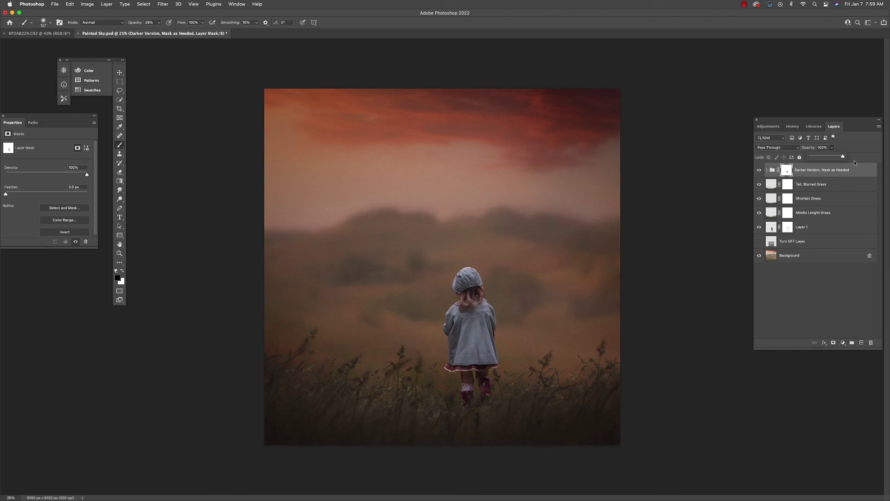
Step: Compare the Flare, Vignette and Adjustment layers, then set Darker Version Adjustment opacity to 64%
left_click(766, 170)
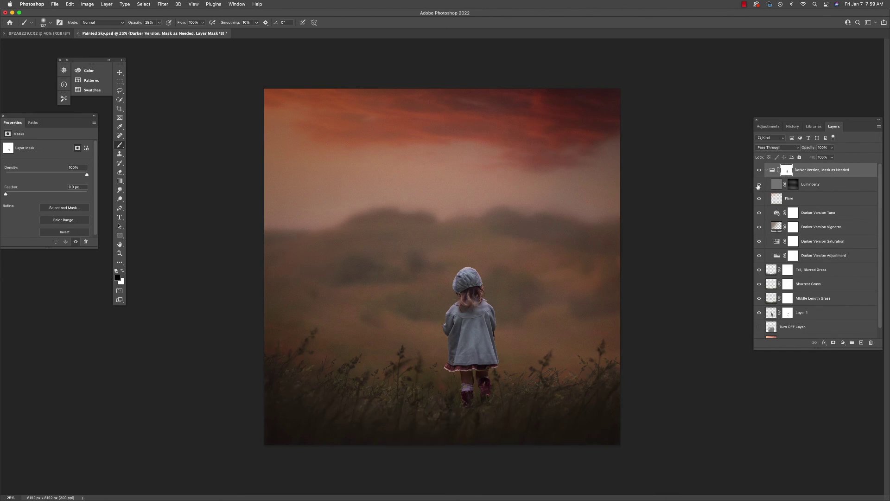
left_click(758, 199)
left_click(758, 199)
left_click(759, 227)
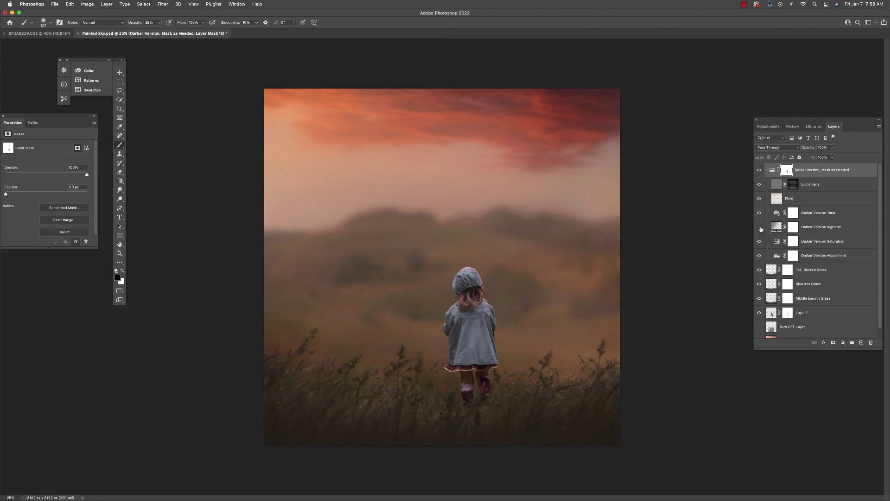
left_click(759, 227)
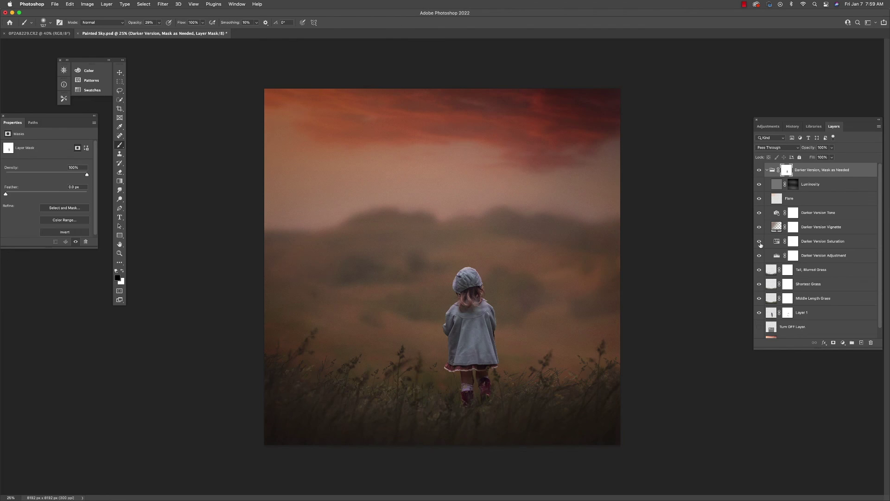
left_click(759, 255)
left_click(759, 255)
left_click(819, 256)
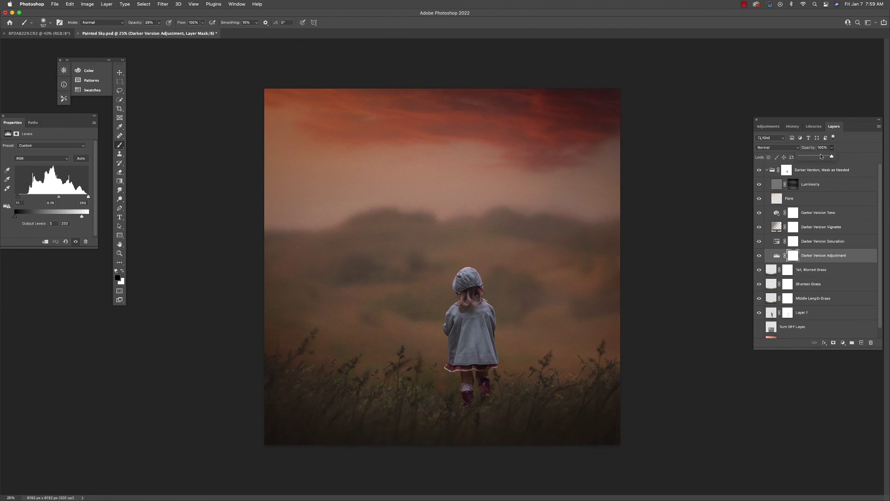
left_click(821, 156)
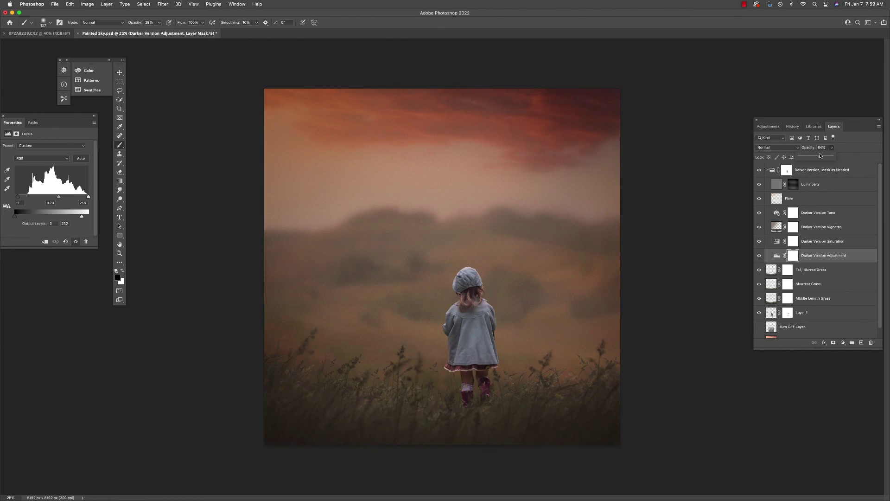
left_click(768, 170)
Step: Toggle the Tall Blurred, Shortest and Middle Length grass layers to compare, leaving all three visible
left_click(759, 184)
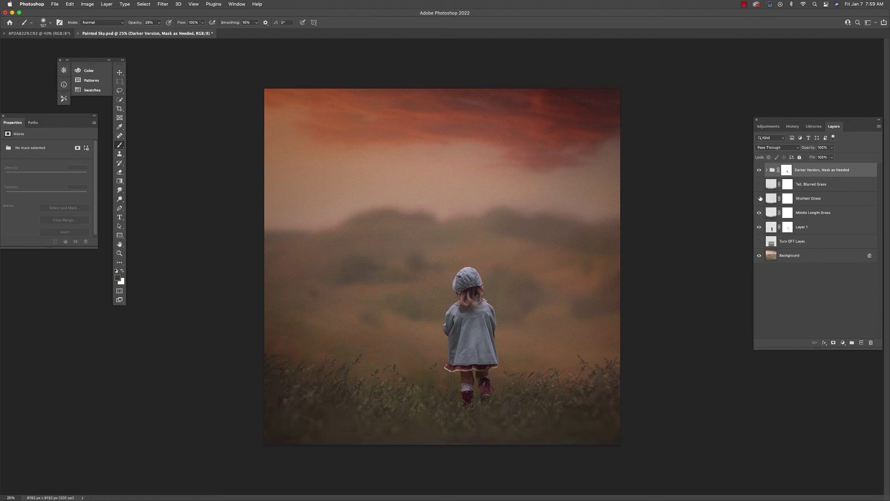
left_click(759, 198)
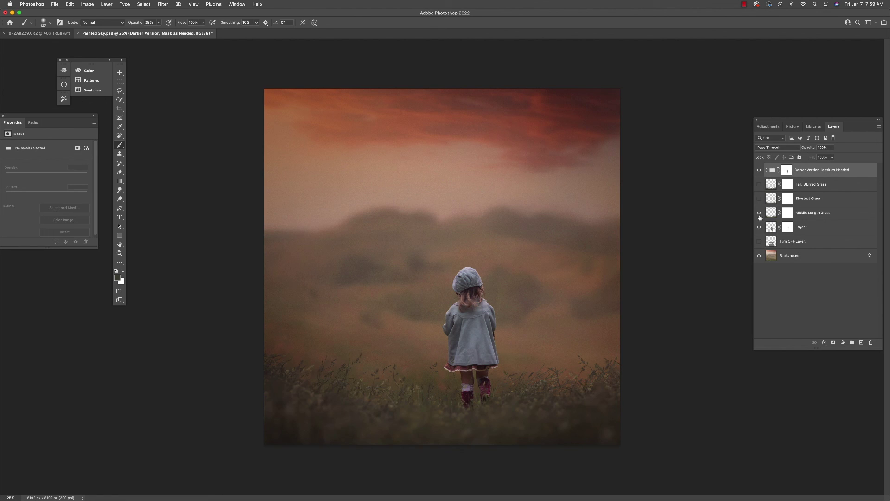
left_click(760, 210)
left_click(759, 198)
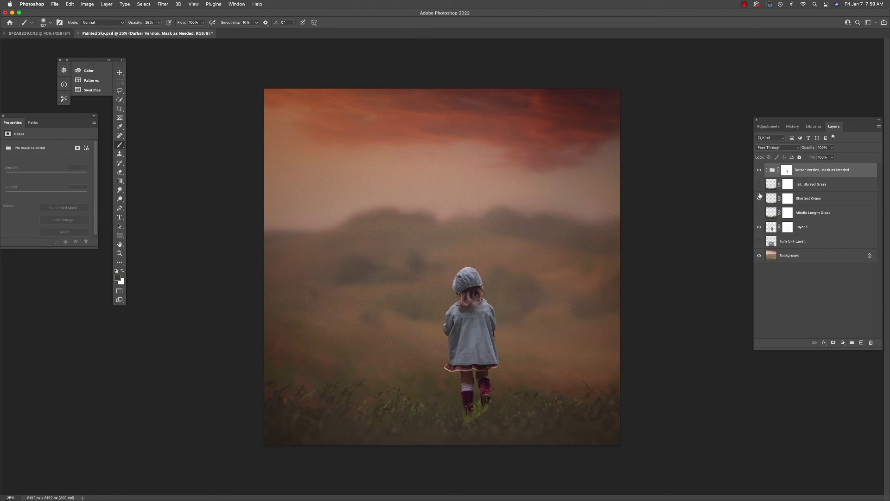
left_click(759, 199)
left_click(759, 184)
left_click(759, 198)
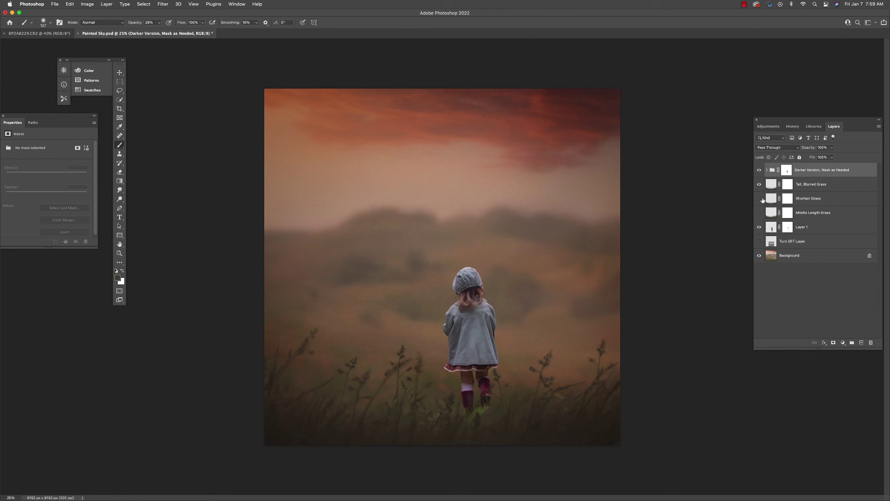
left_click(759, 212)
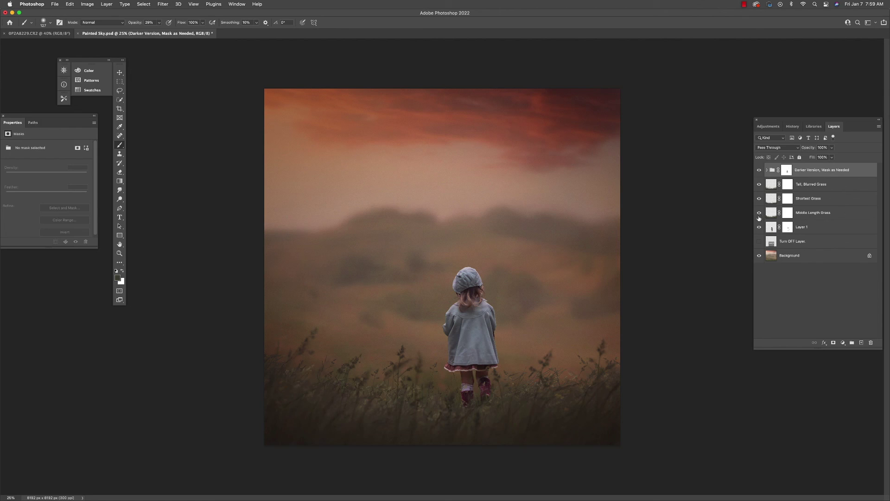